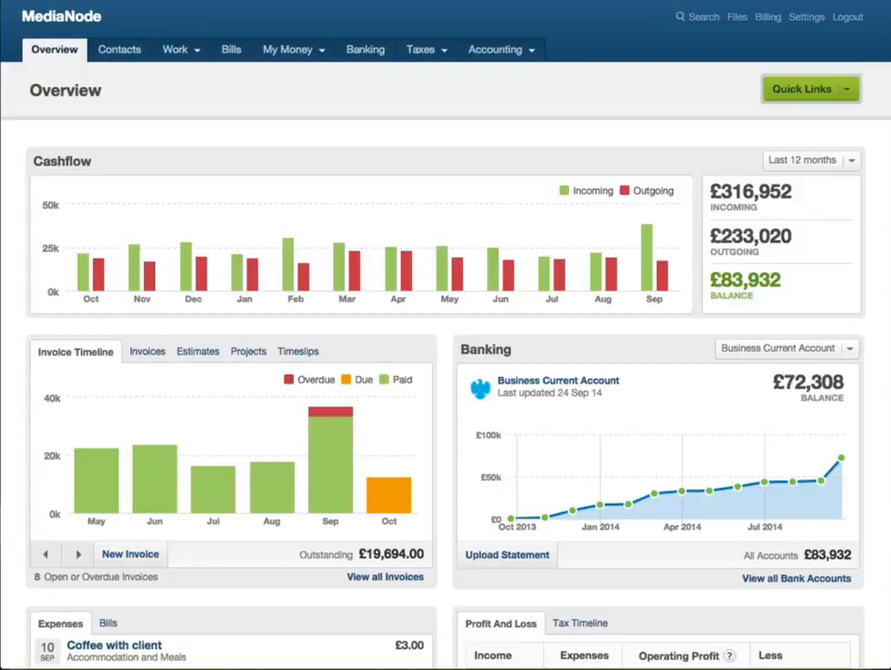
# Step: Upload medianode_logo.png from the Desktop as the company logo for invoices and estimates
pyautogui.click(807, 16)
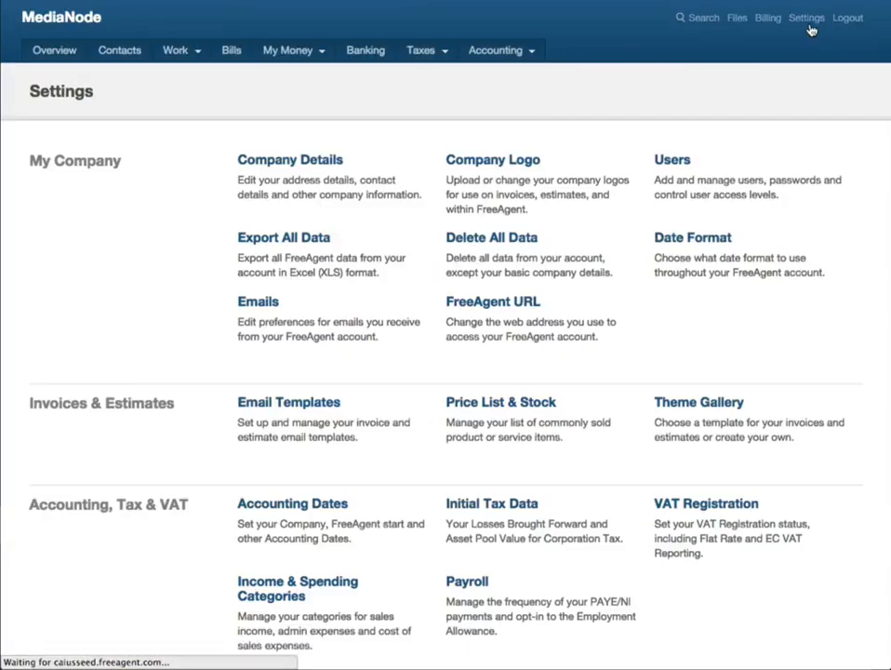
pyautogui.click(533, 164)
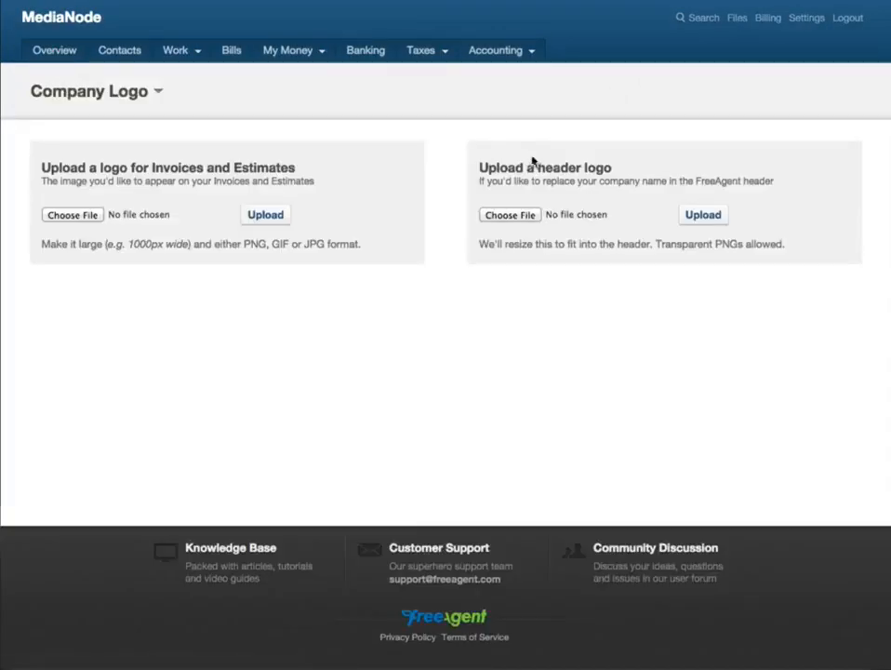
pyautogui.click(92, 214)
pyautogui.doubleClick(206, 65)
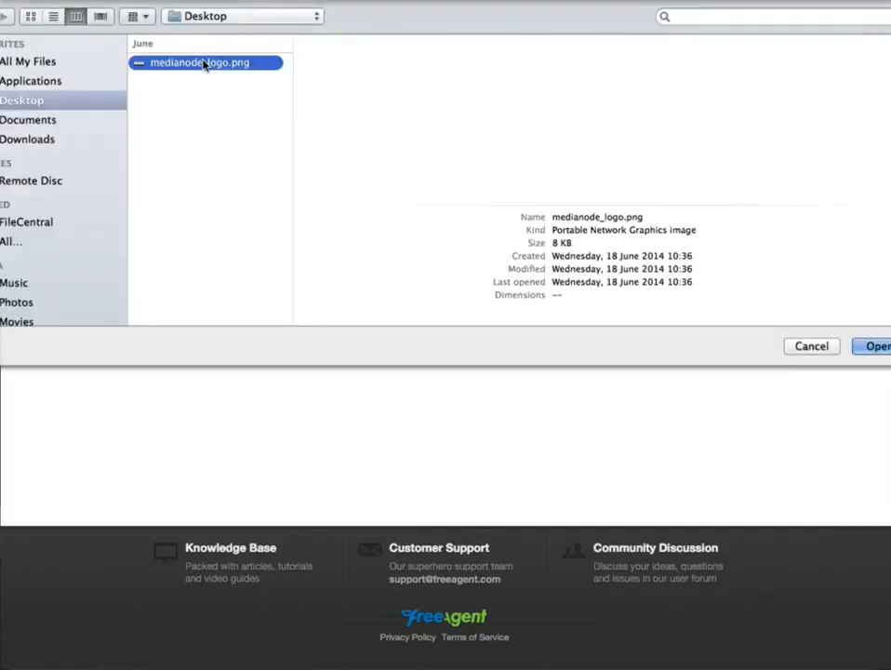
pyautogui.click(265, 215)
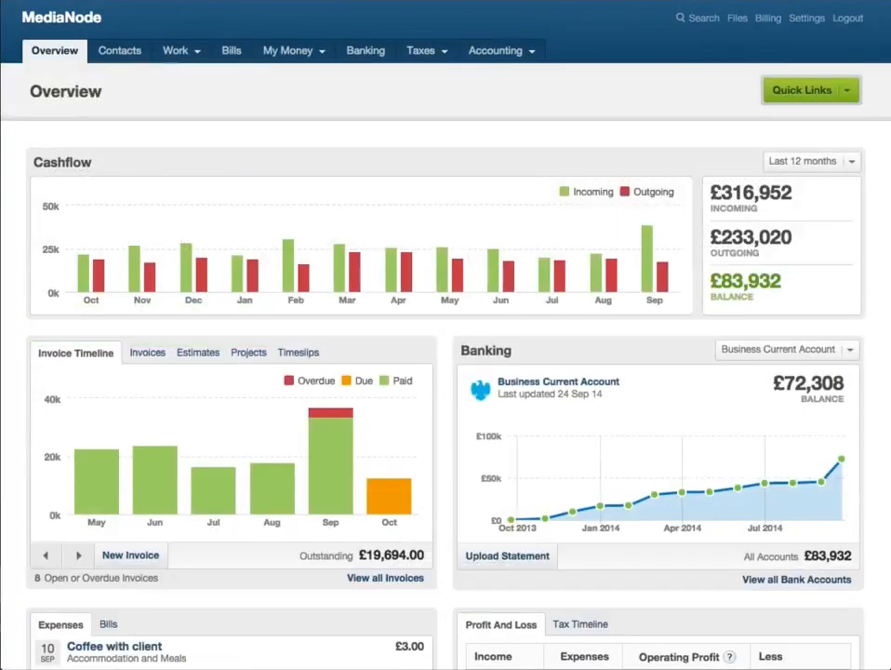
pyautogui.click(845, 92)
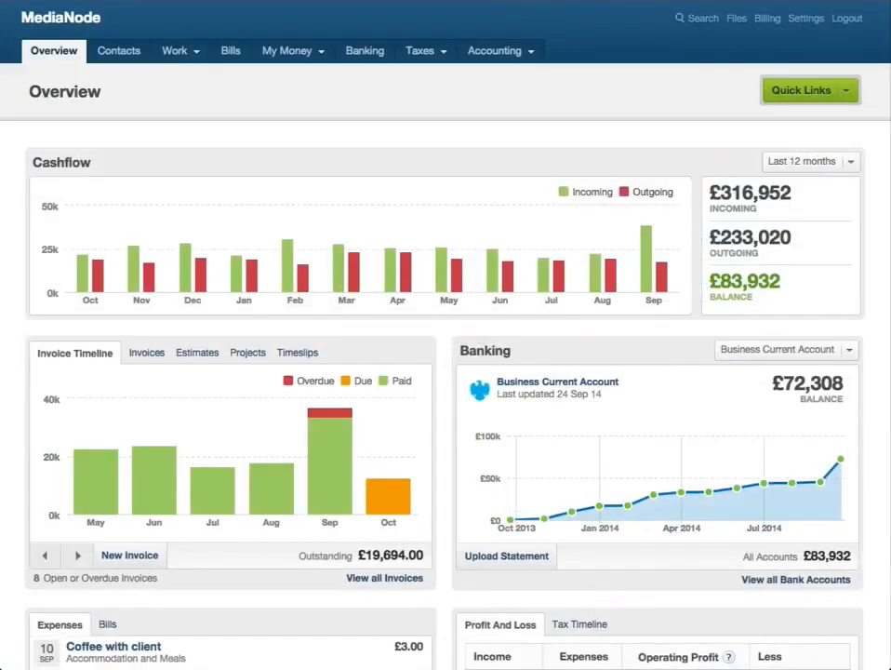
pyautogui.click(175, 50)
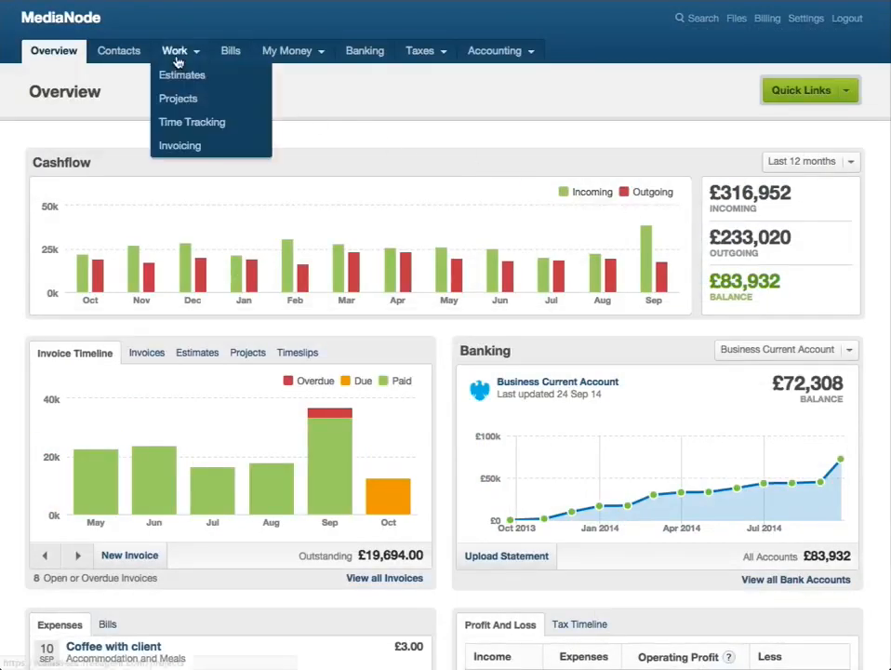
pyautogui.click(196, 145)
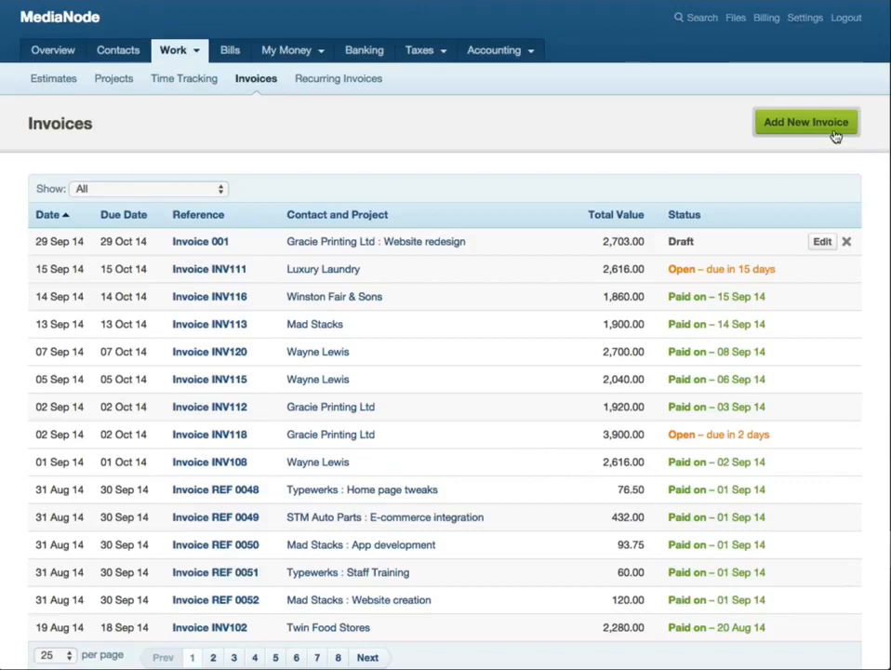
pyautogui.click(827, 133)
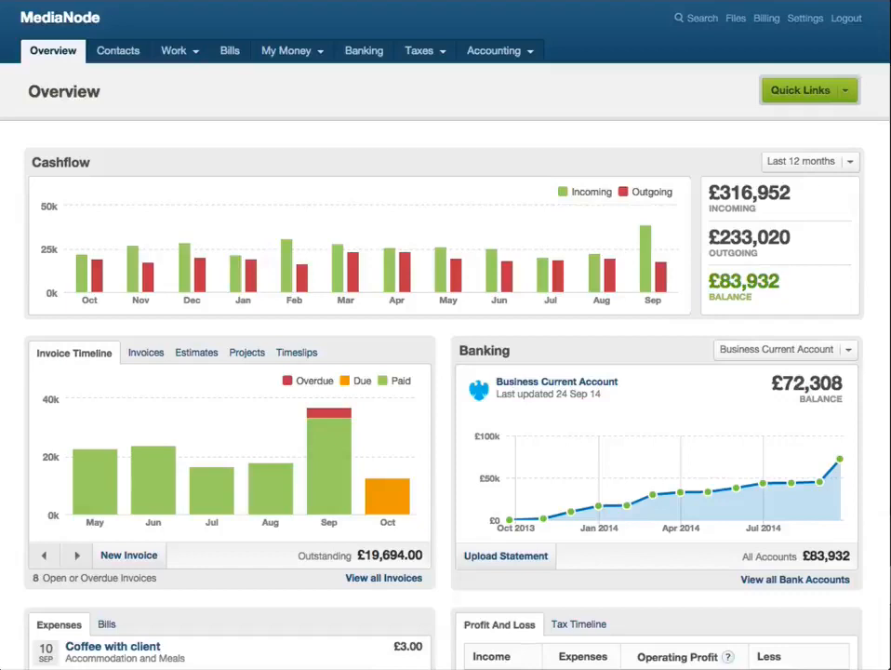
# Step: Start a new invoice from the Website redesign project of Gracie Printing Ltd
pyautogui.moveTo(153, 51)
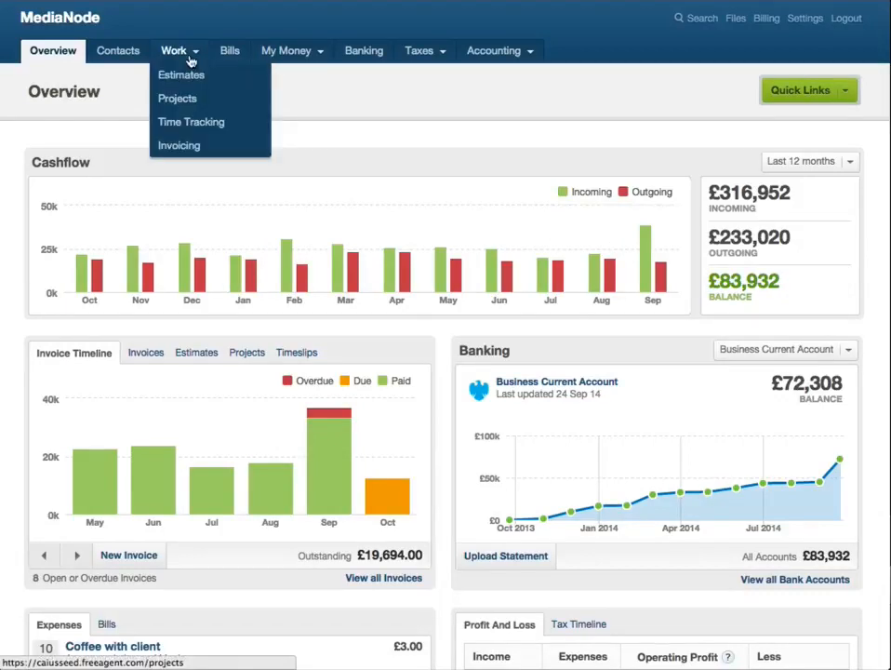
pyautogui.click(185, 97)
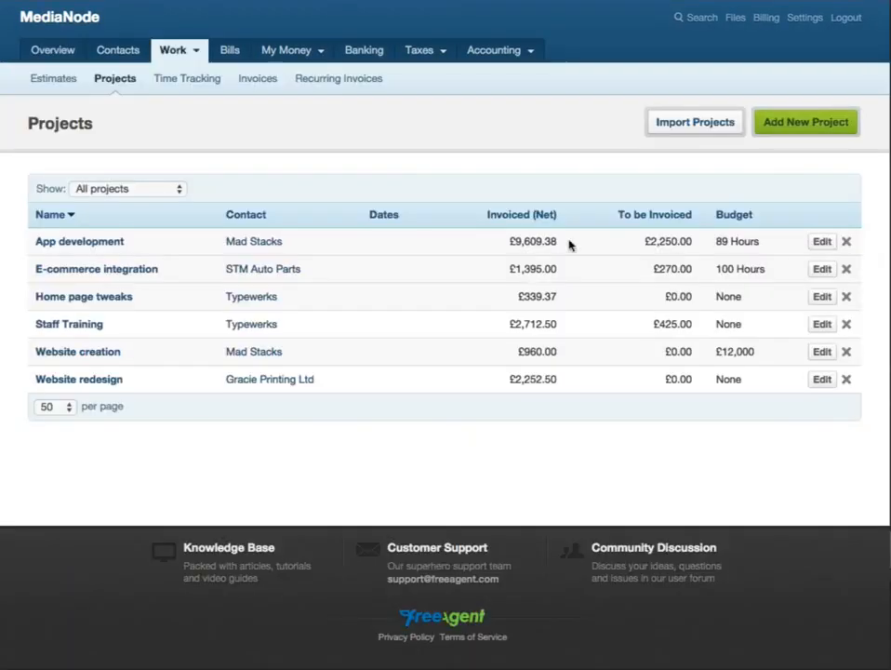
pyautogui.click(107, 381)
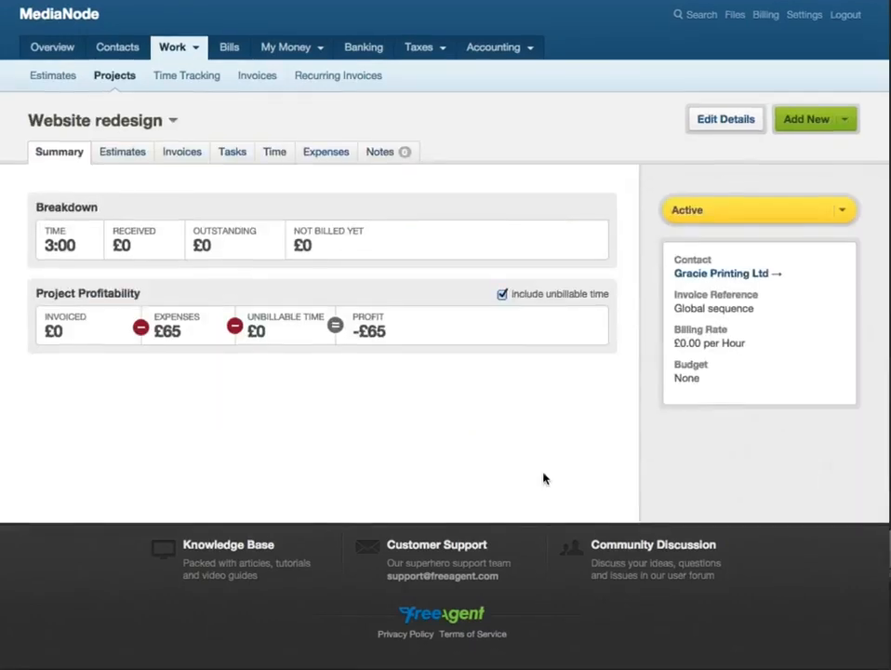
pyautogui.click(837, 125)
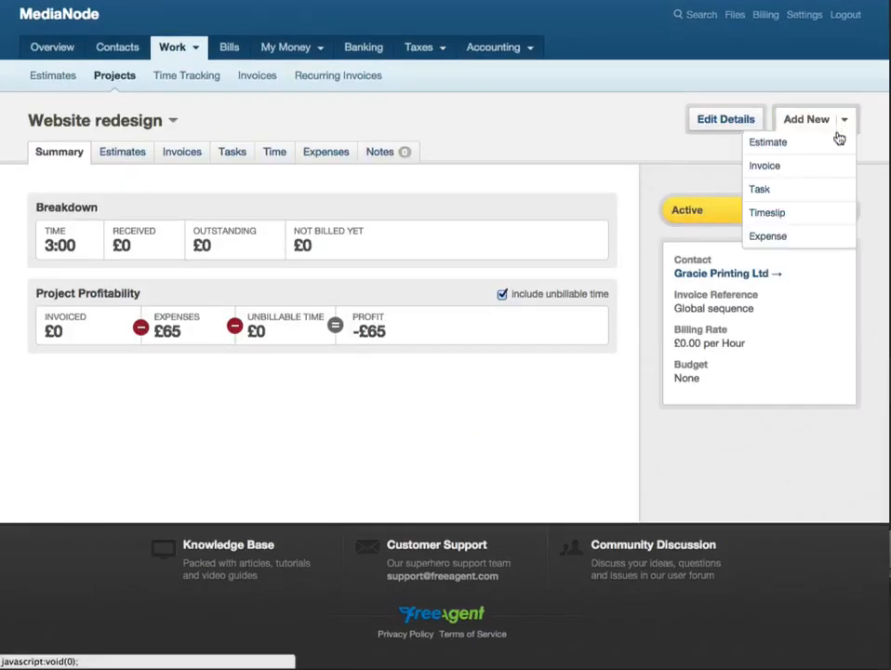
pyautogui.click(824, 165)
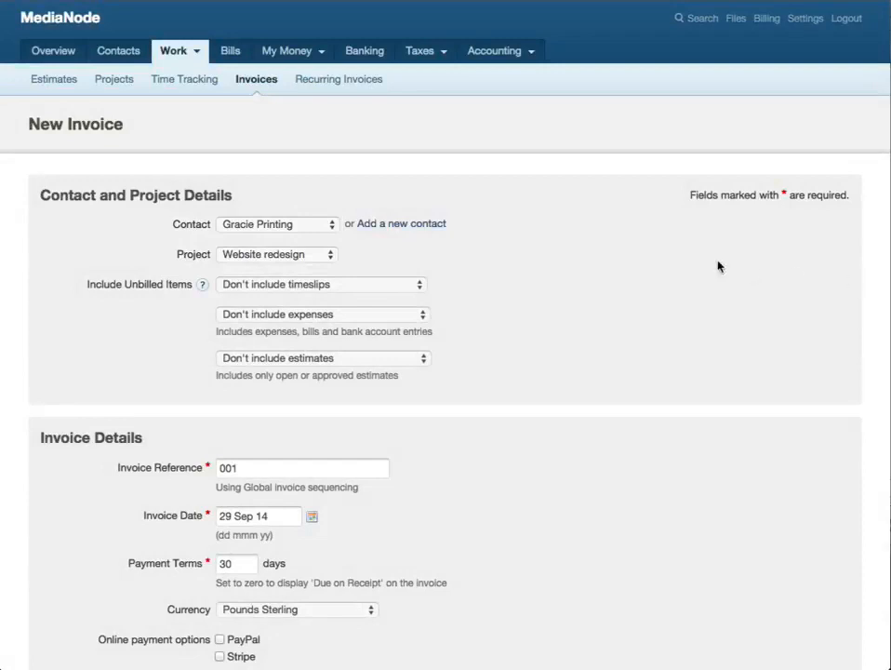
# Step: Keep Gracie Printing as the invoice contact and include all unbilled timeslips on one line
pyautogui.click(330, 226)
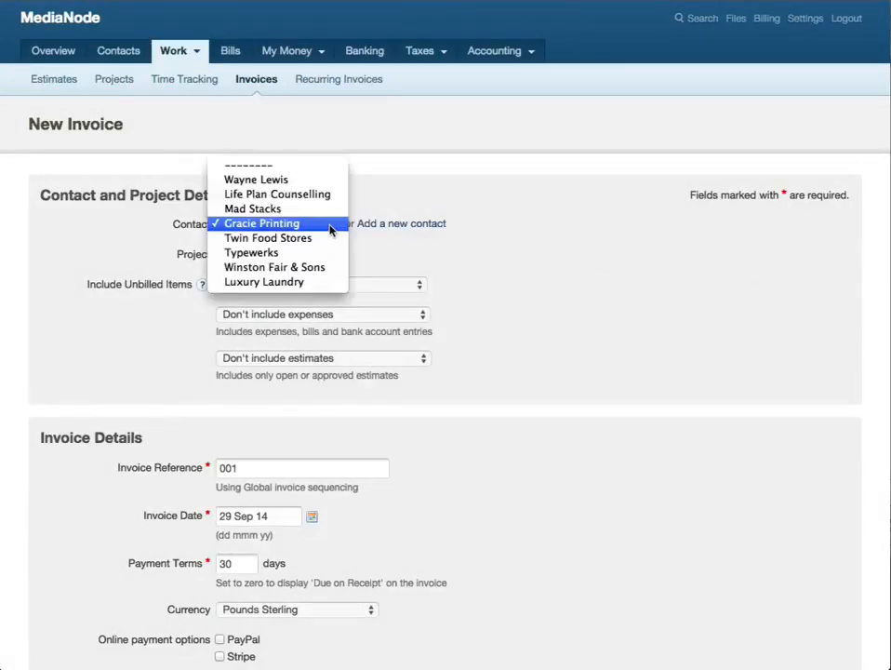
pyautogui.click(330, 226)
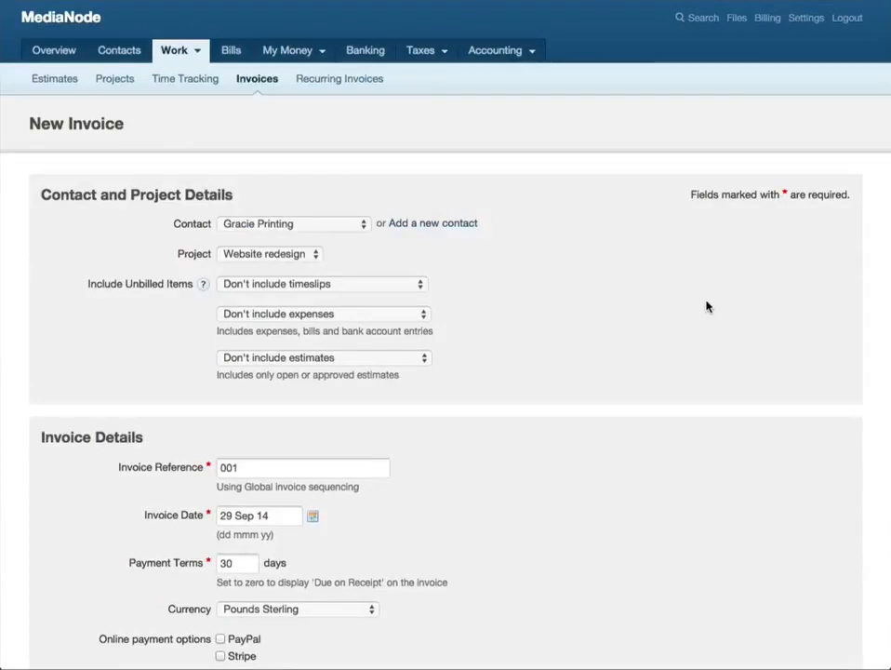
pyautogui.click(421, 289)
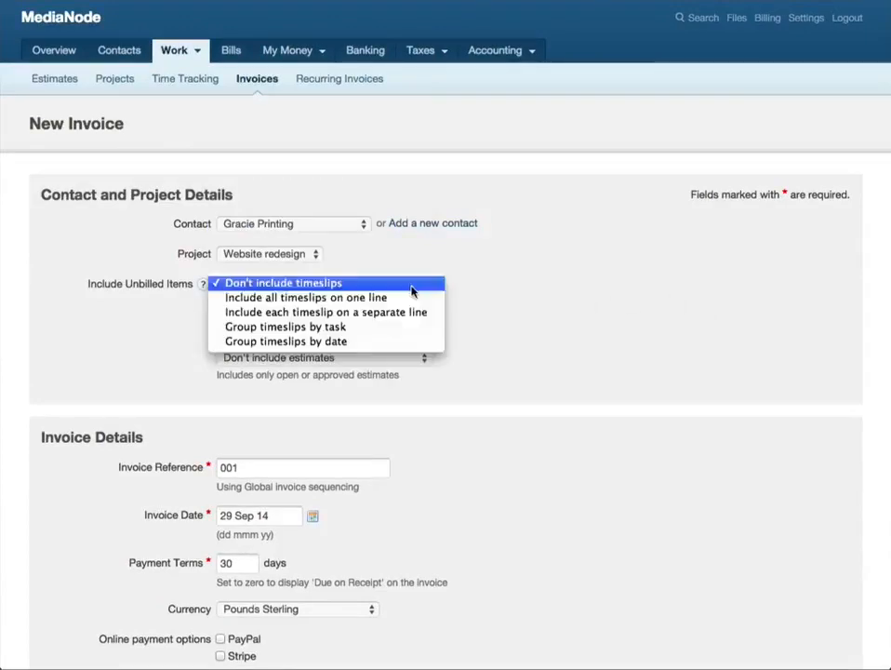
pyautogui.click(411, 304)
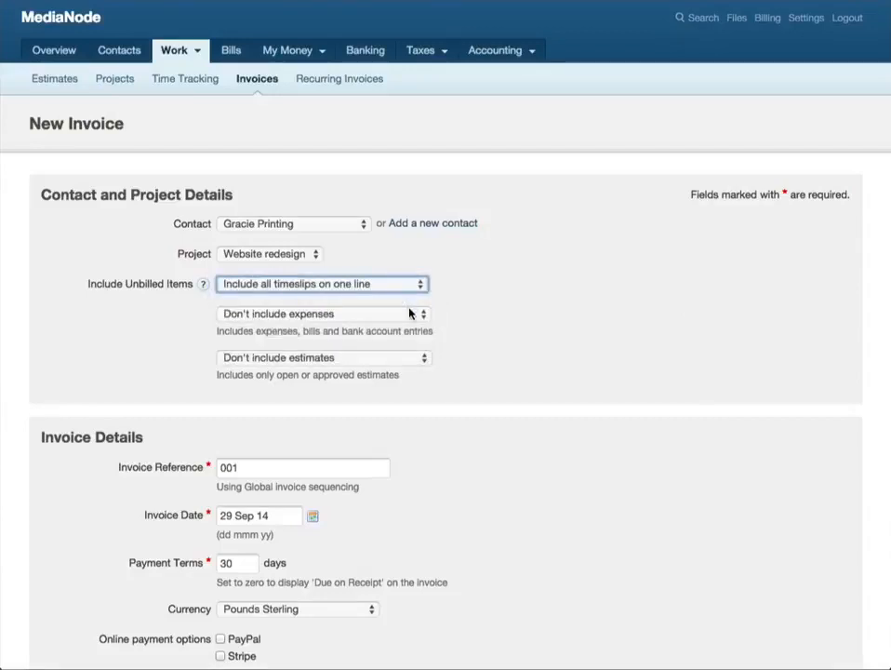
# Step: Include each unbilled expense on a separate line and all estimates on one line
pyautogui.click(410, 314)
pyautogui.click(407, 329)
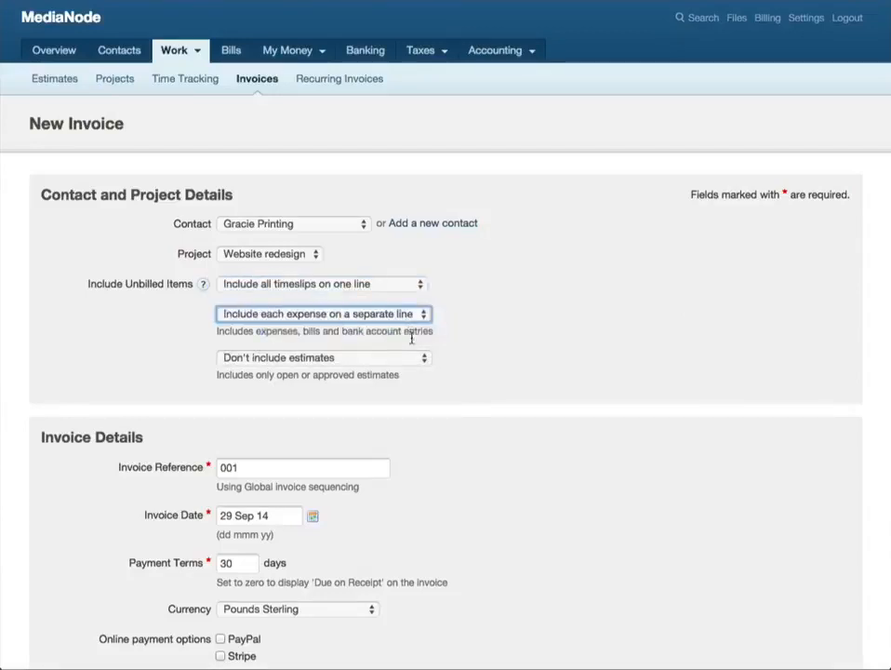
pyautogui.click(412, 358)
pyautogui.click(412, 371)
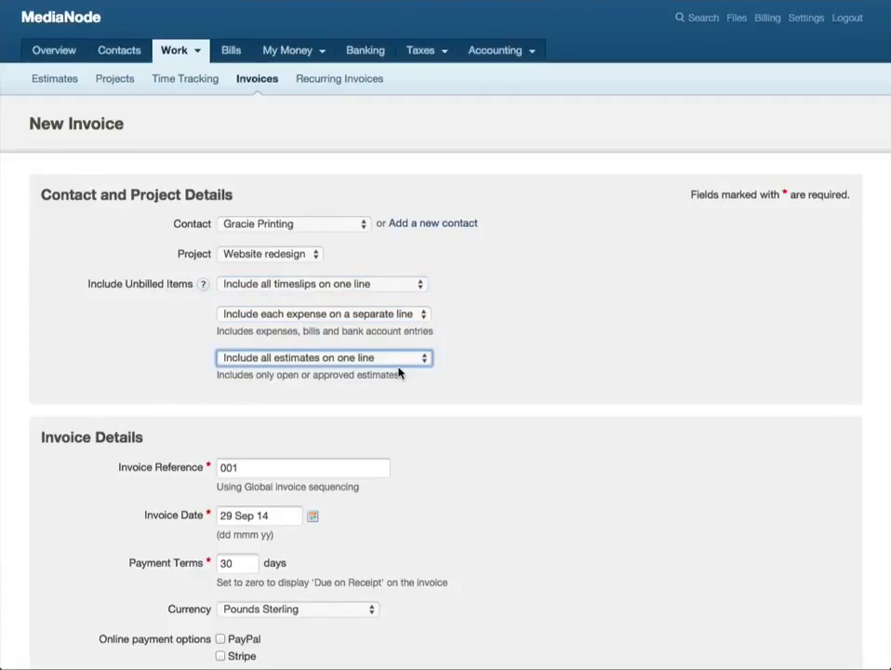
# Step: Enable PayPal as an online payment option and enter the additional text "Please make cheques payable to" followed by the payee's name
pyautogui.scroll(-5, 399, 370)
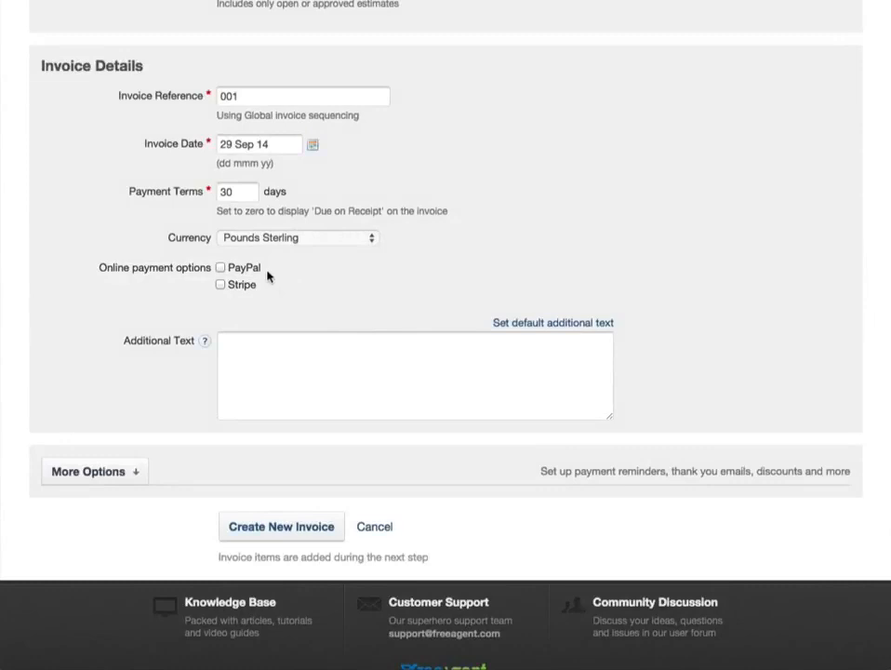
pyautogui.click(253, 269)
pyautogui.click(255, 357)
pyautogui.write('Ple')
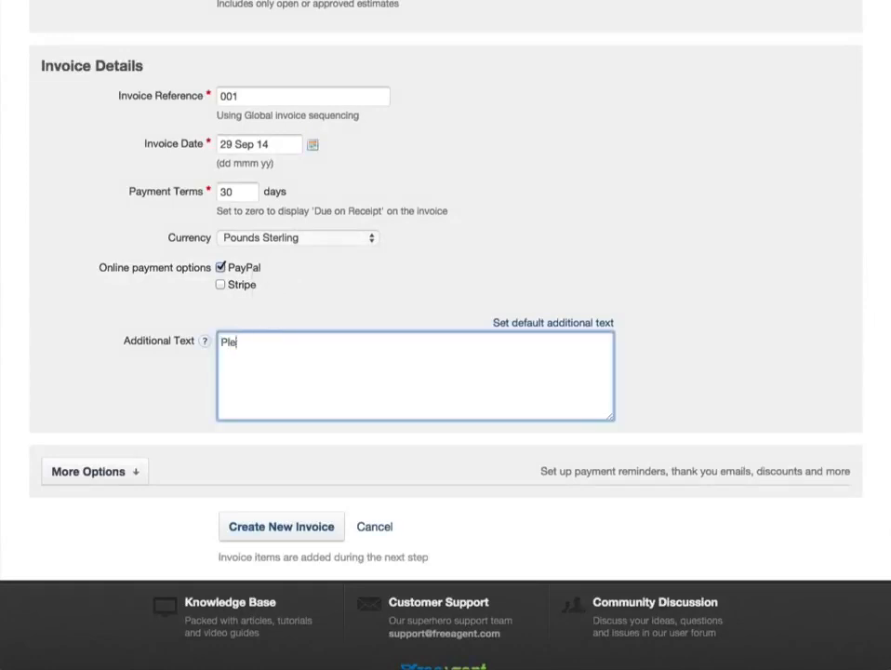
pyautogui.write('ase make cheques payable to ')
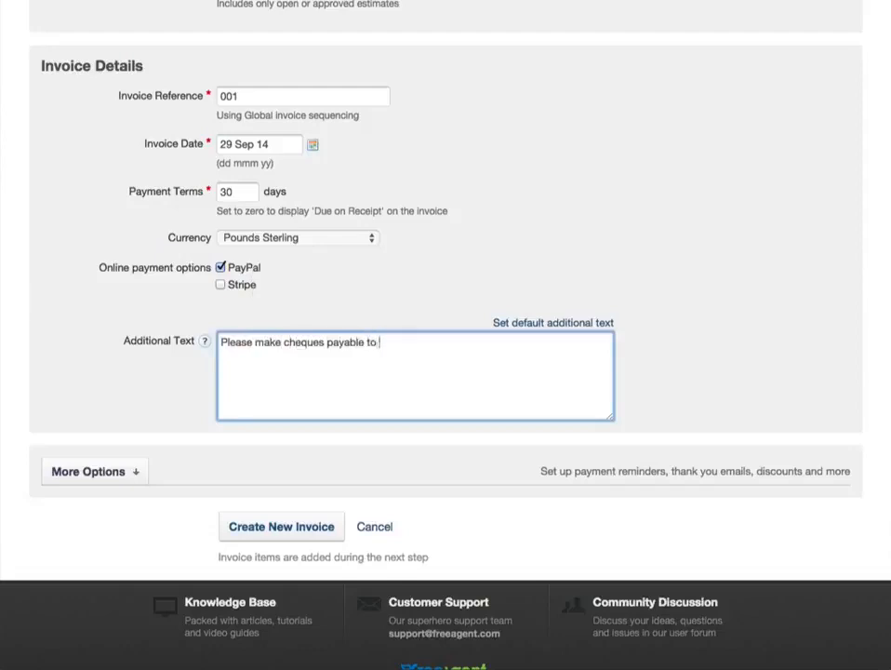
pyautogui.write('Nathan Barley.')
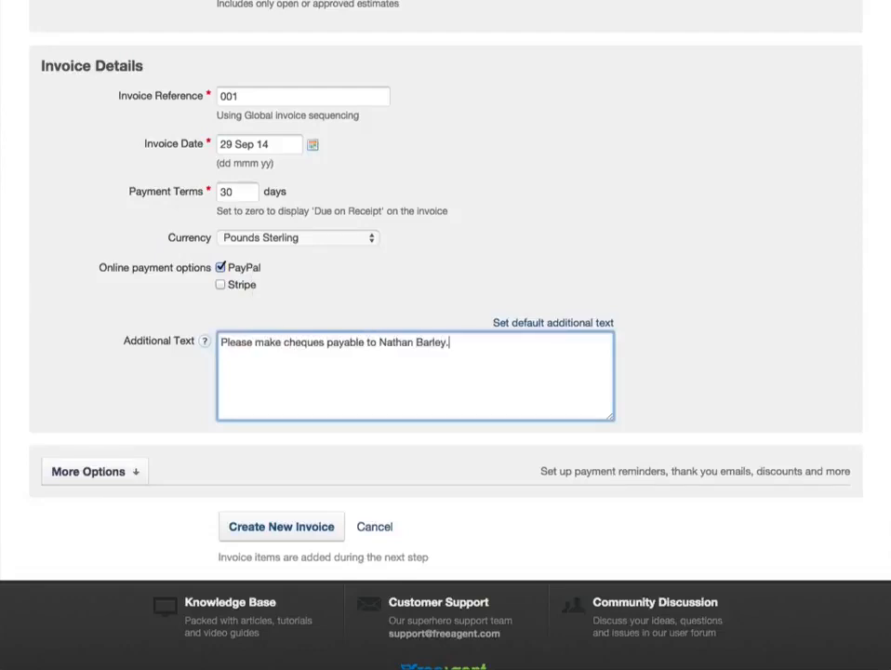
# Step: Save "Please make cheques payable to" plus the payee's name as the default additional text for all future invoices
pyautogui.click(517, 325)
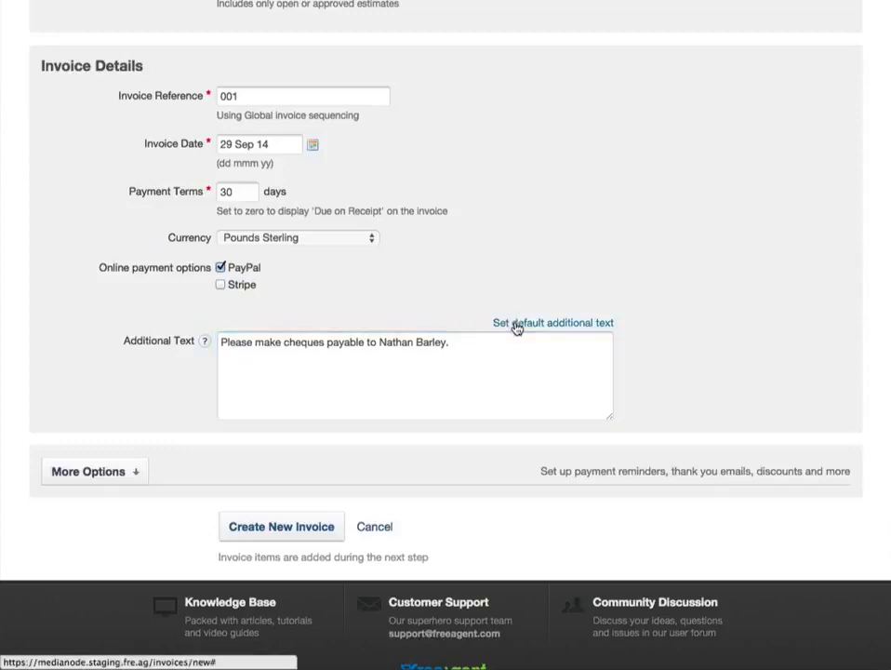
pyautogui.click(517, 326)
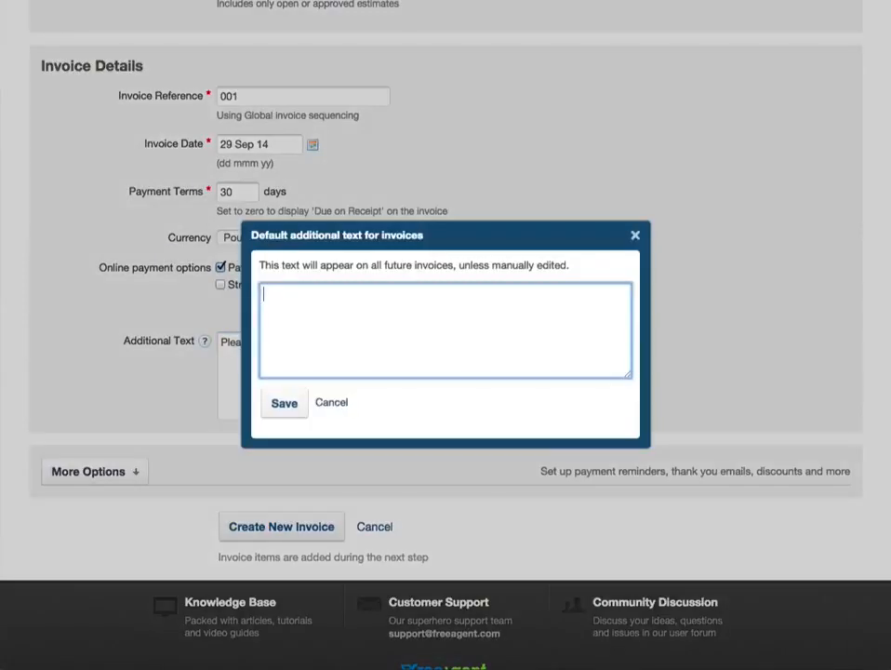
pyautogui.write('Please make cheques payable to Nathan Barley.')
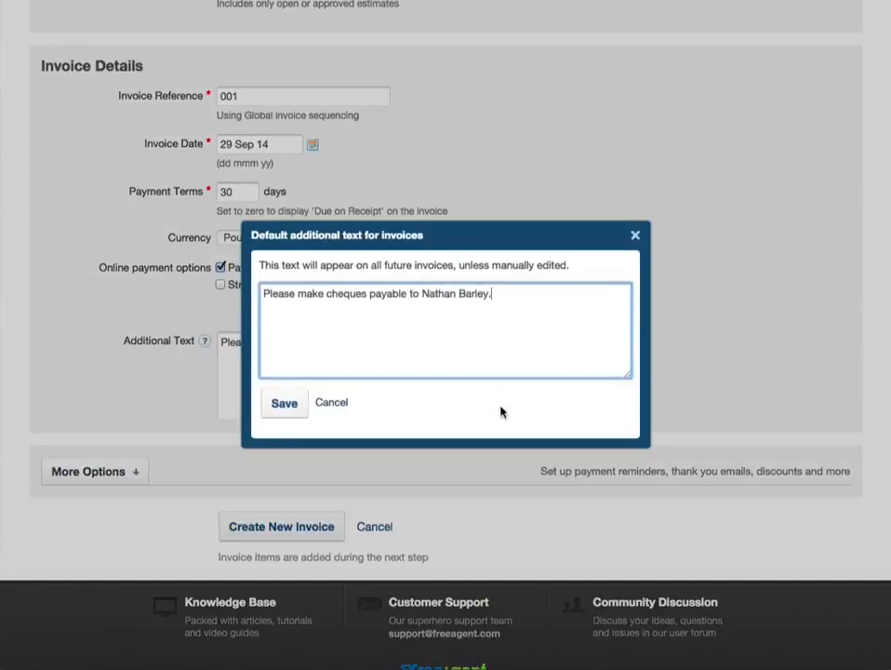
pyautogui.click(285, 403)
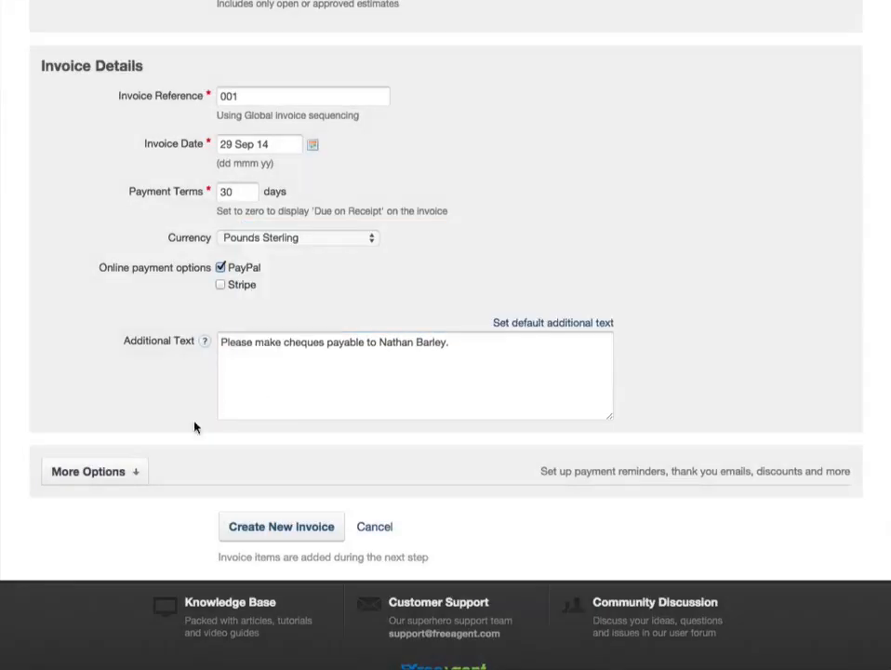
# Step: Set the invoice's bank account to Business Savings Account in the additional options and create the invoice
pyautogui.click(89, 472)
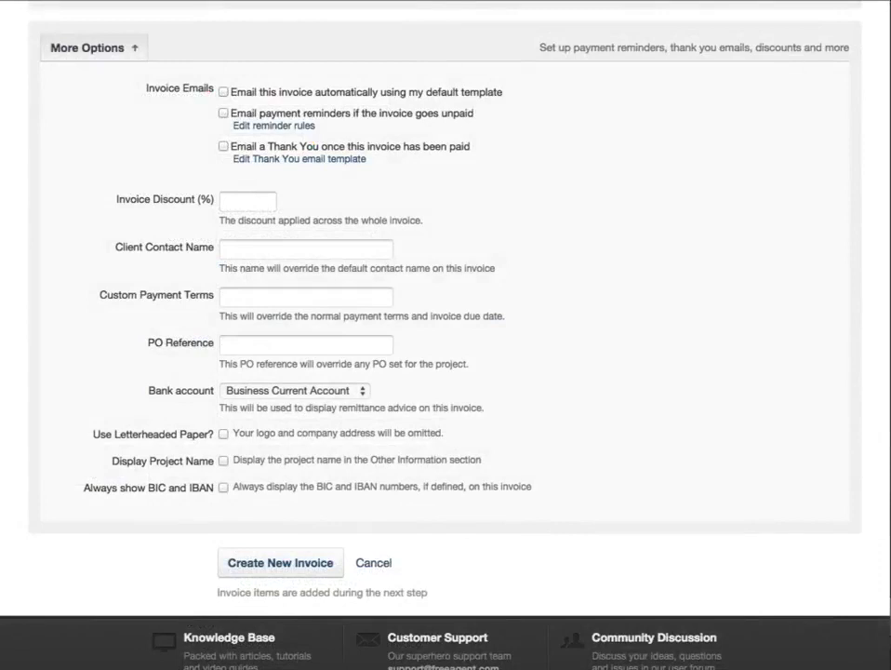
pyautogui.click(361, 392)
pyautogui.click(358, 405)
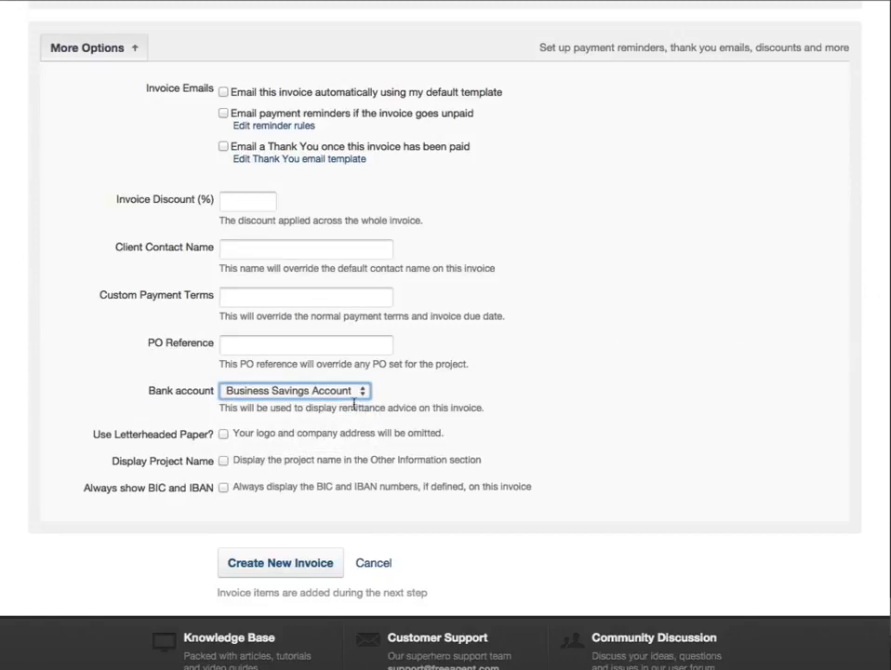
pyautogui.click(331, 571)
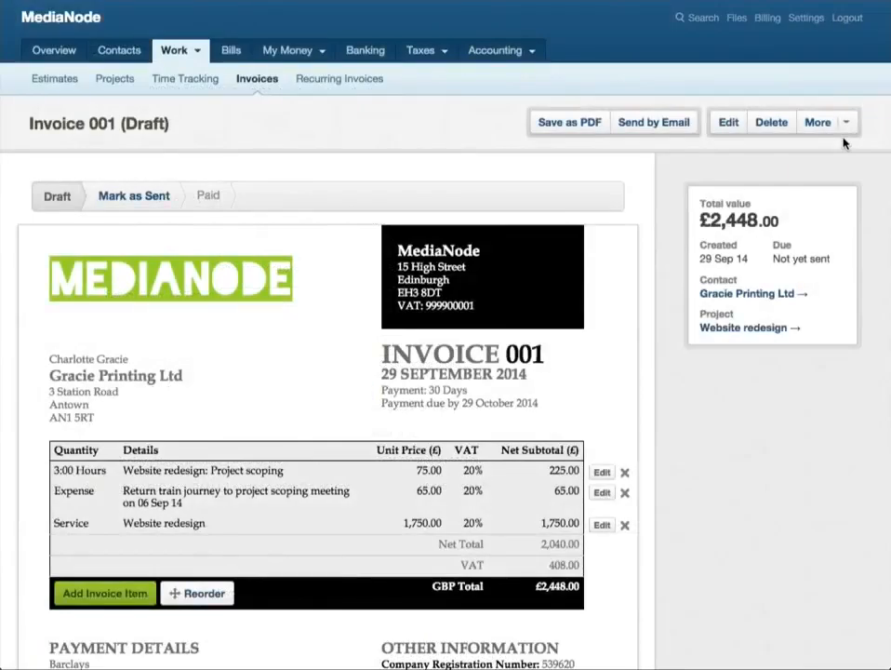
# Step: Preview the Modernist, Tranquility, Lola, Union, Elliot Jay Stocks, Horizon and Simple invoice themes, and apply the Bauhaus theme
pyautogui.click(844, 124)
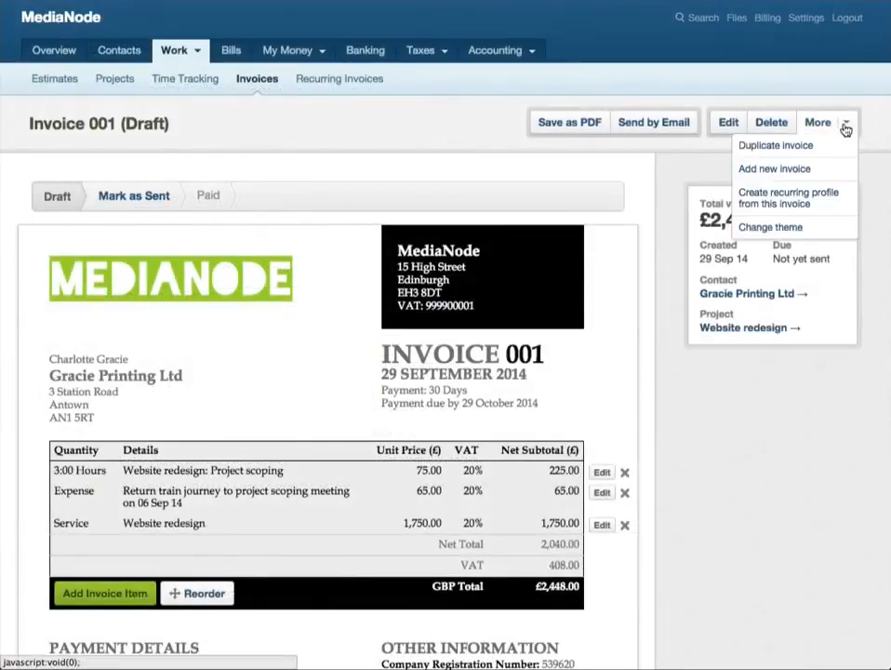
pyautogui.click(831, 236)
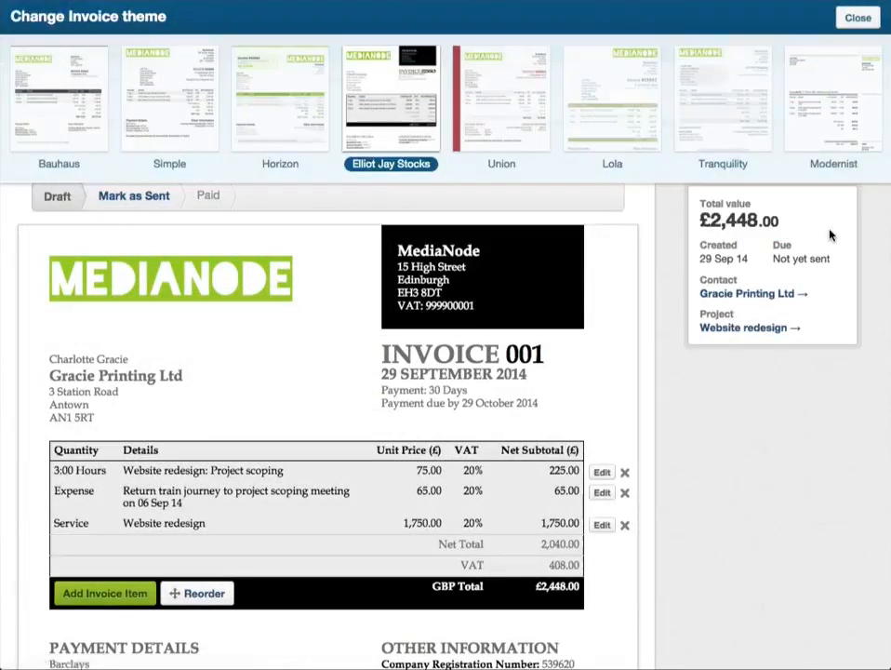
pyautogui.click(823, 141)
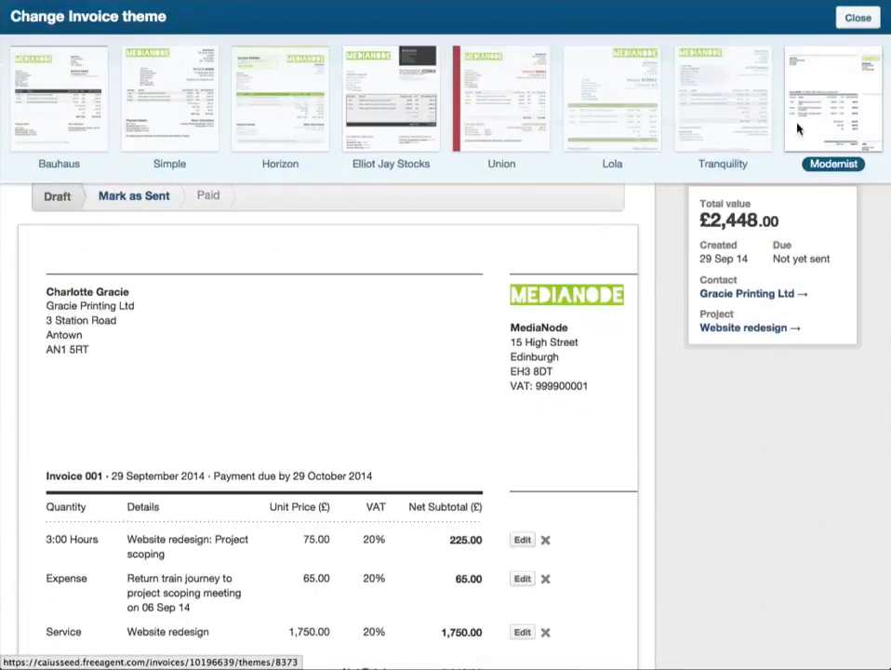
pyautogui.click(732, 123)
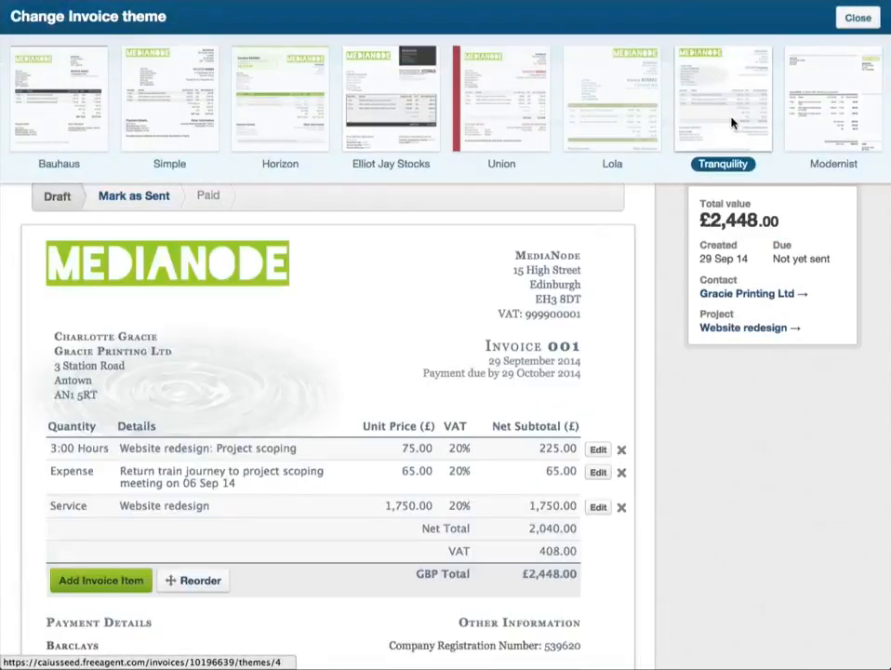
pyautogui.click(631, 118)
pyautogui.click(526, 100)
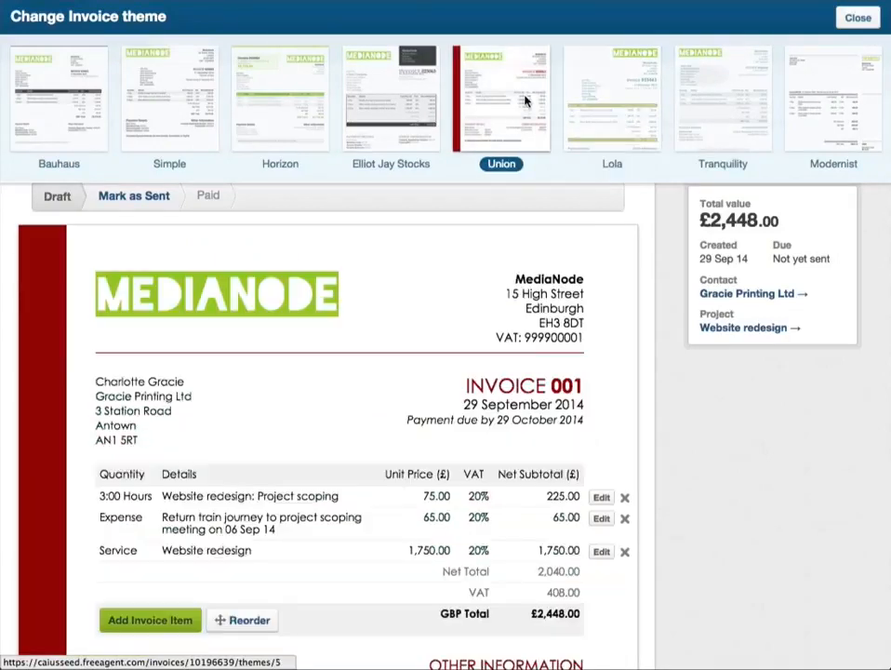
pyautogui.click(414, 91)
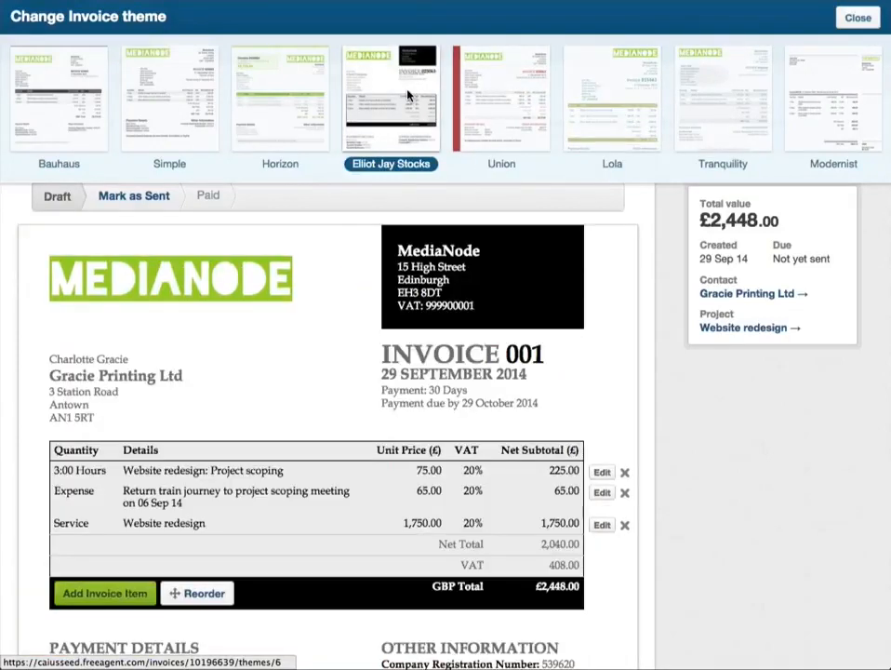
pyautogui.click(279, 70)
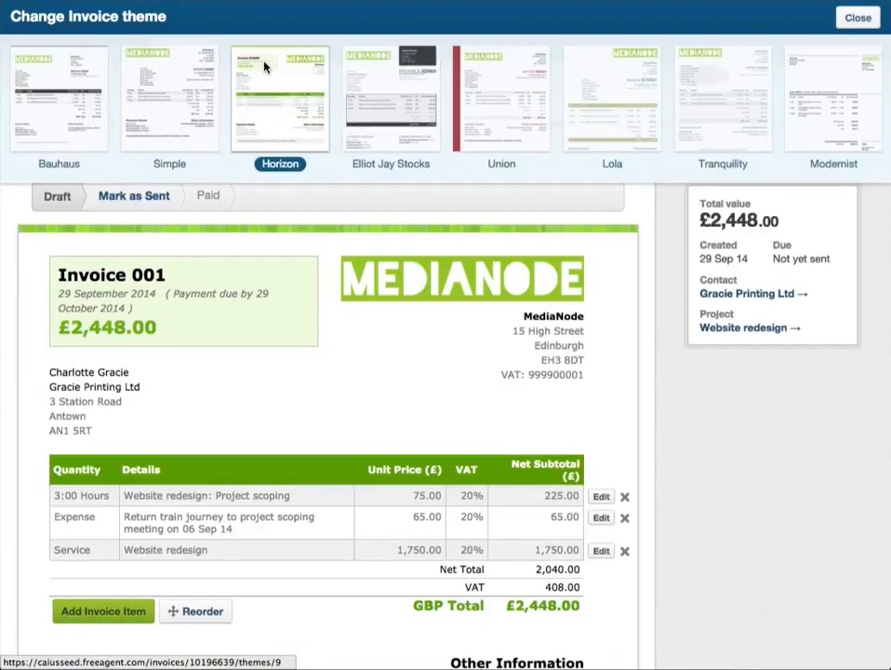
pyautogui.click(200, 66)
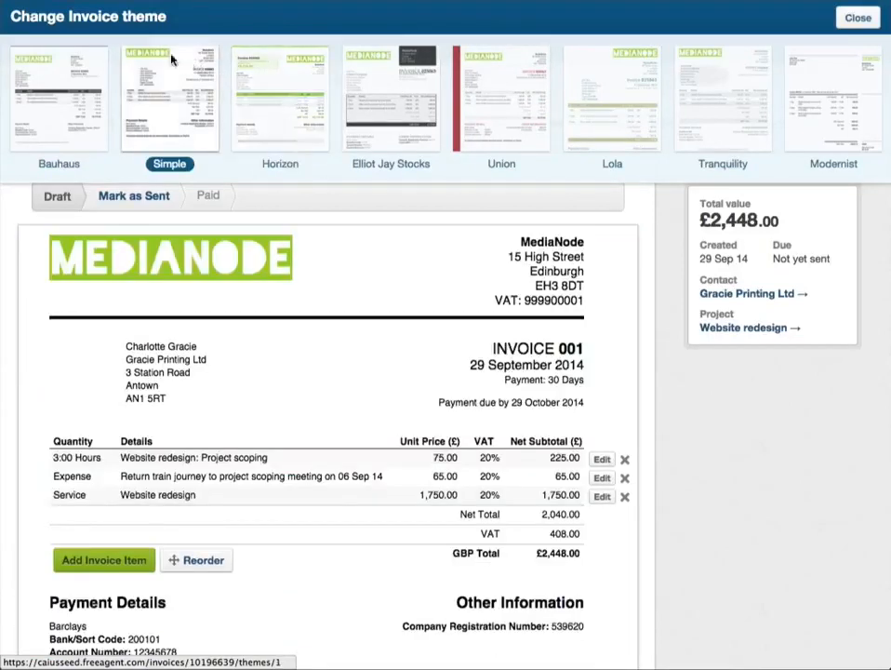
pyautogui.click(103, 64)
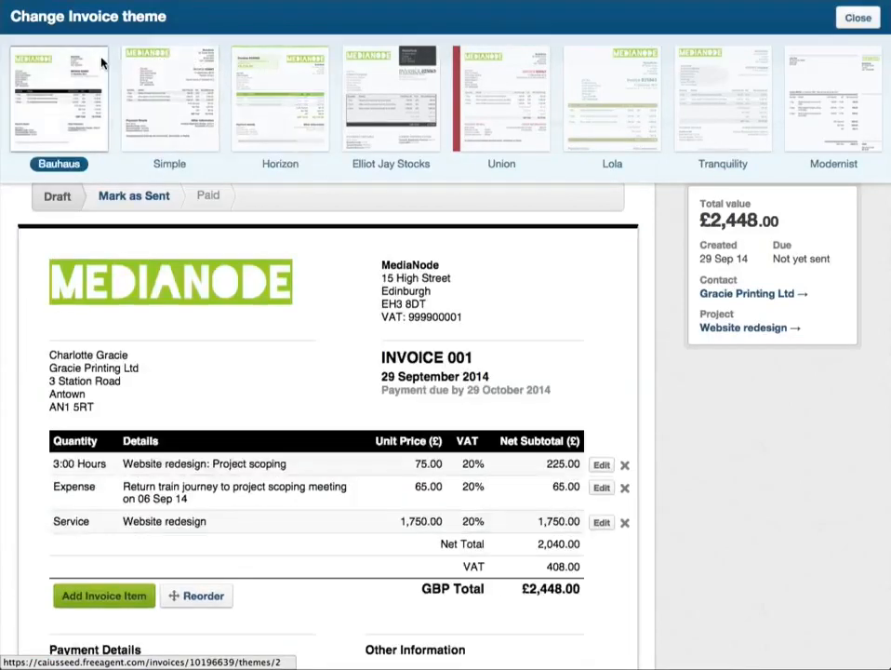
pyautogui.click(858, 18)
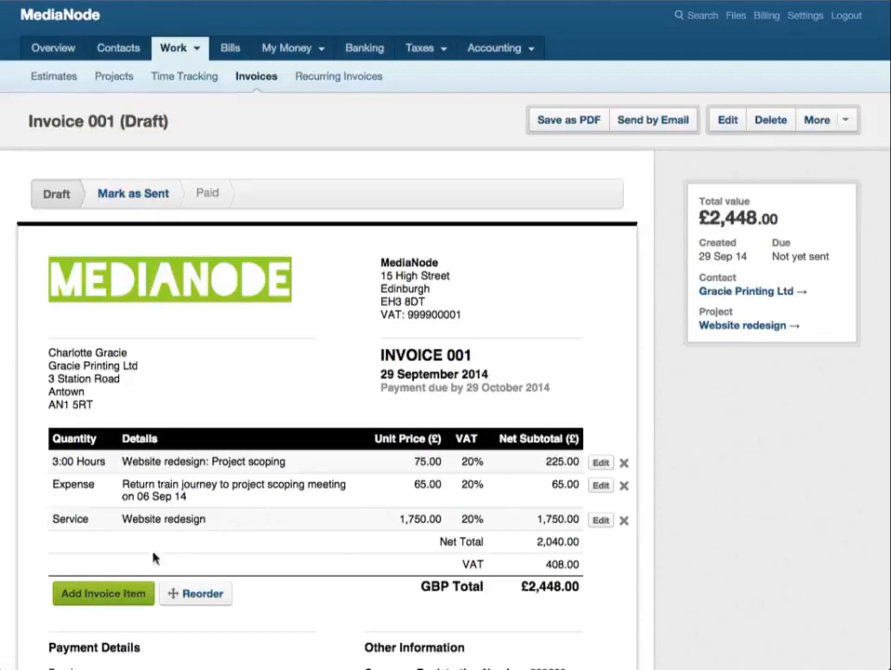
# Step: Start a new invoice item with quantity 2.5 Hours, details "Research" and a unit price of £85.00
pyautogui.click(110, 596)
pyautogui.doubleClick(316, 223)
pyautogui.write('2.5')
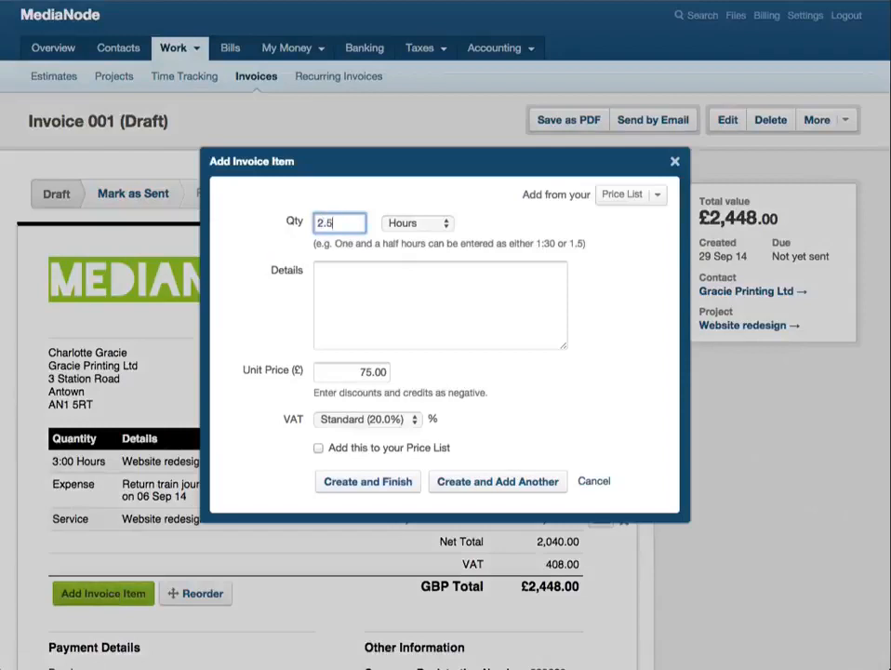
pyautogui.press('Tab')
pyautogui.write('Research')
pyautogui.press('Tab')
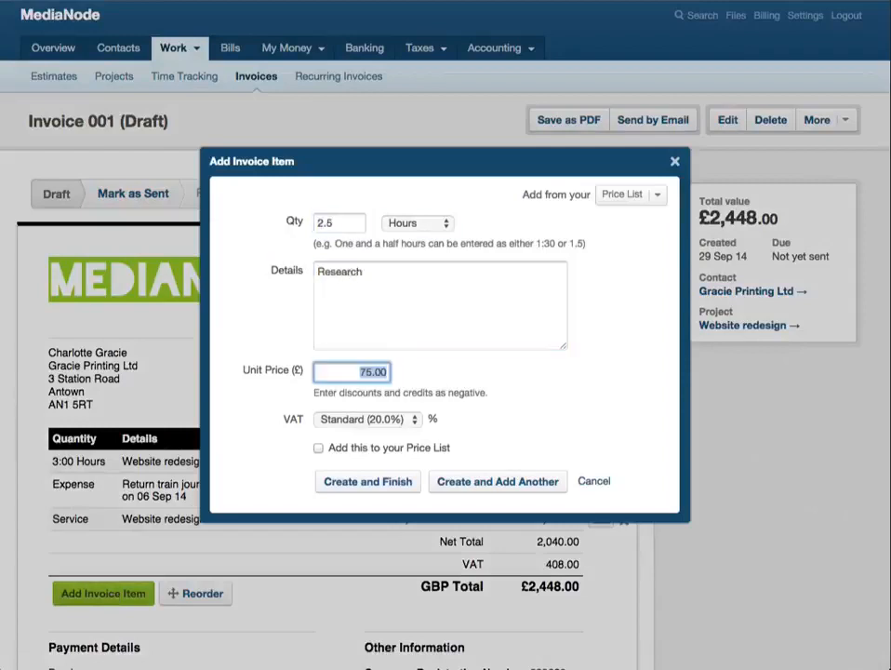
pyautogui.write('85.00')
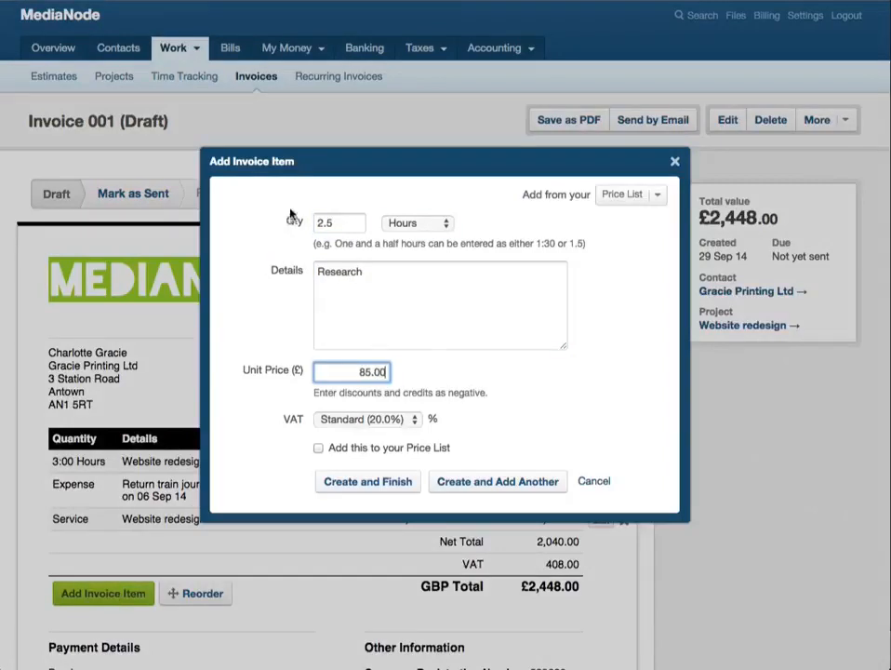
pyautogui.click(445, 223)
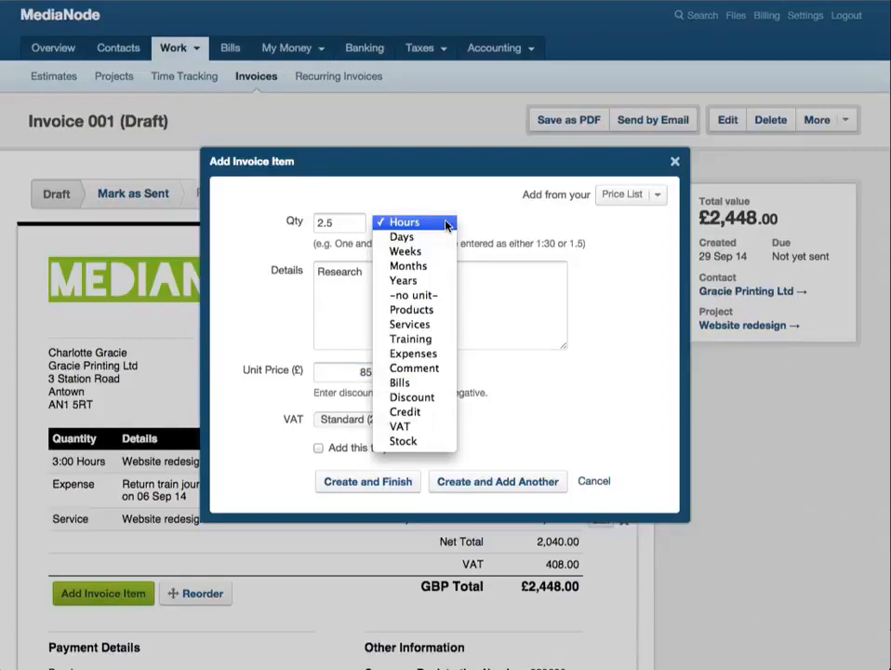
pyautogui.click(340, 266)
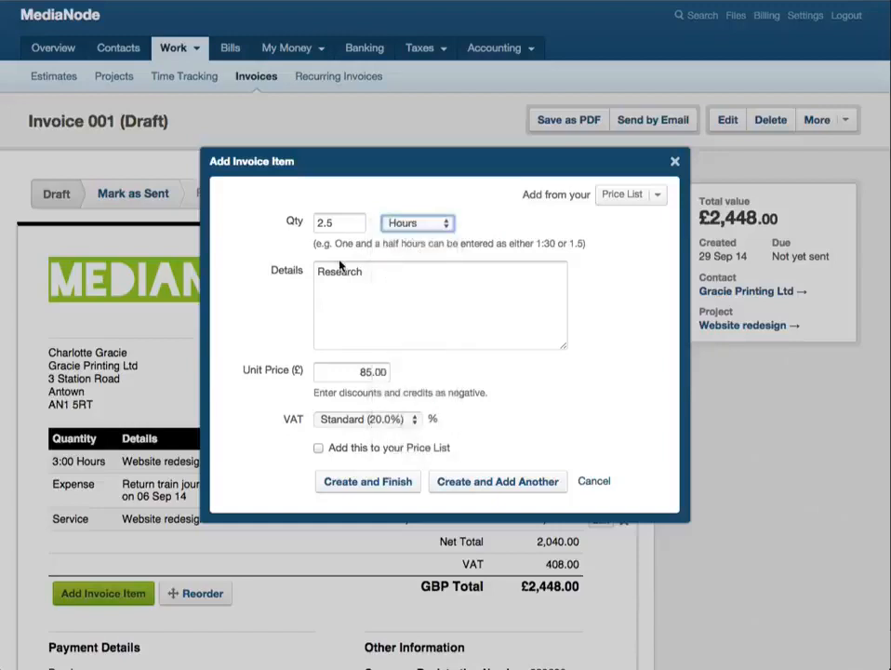
# Step: Include the new item in the price list under the name "Research" and create the invoice item
pyautogui.click(318, 448)
pyautogui.write('Research')
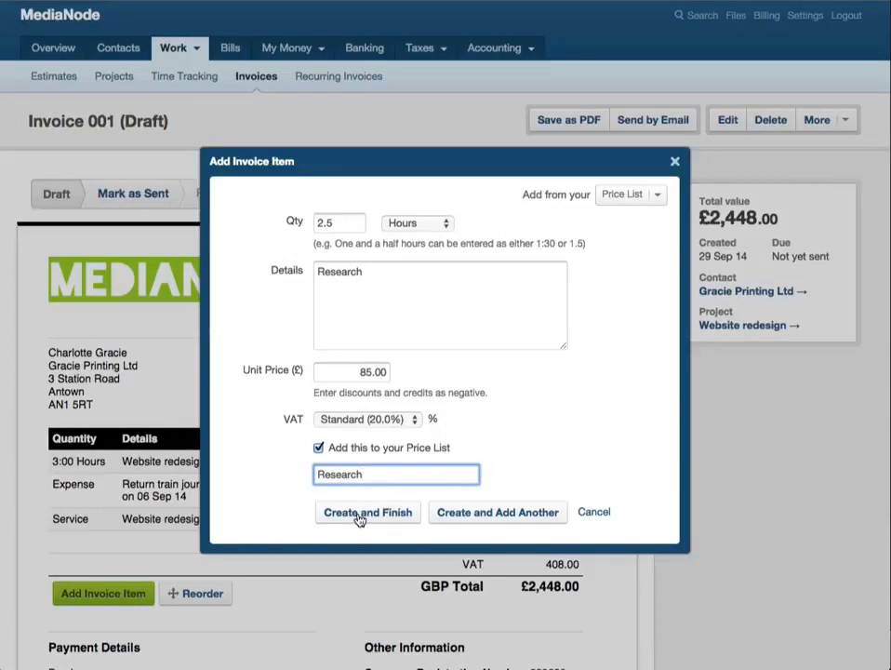
pyautogui.click(507, 515)
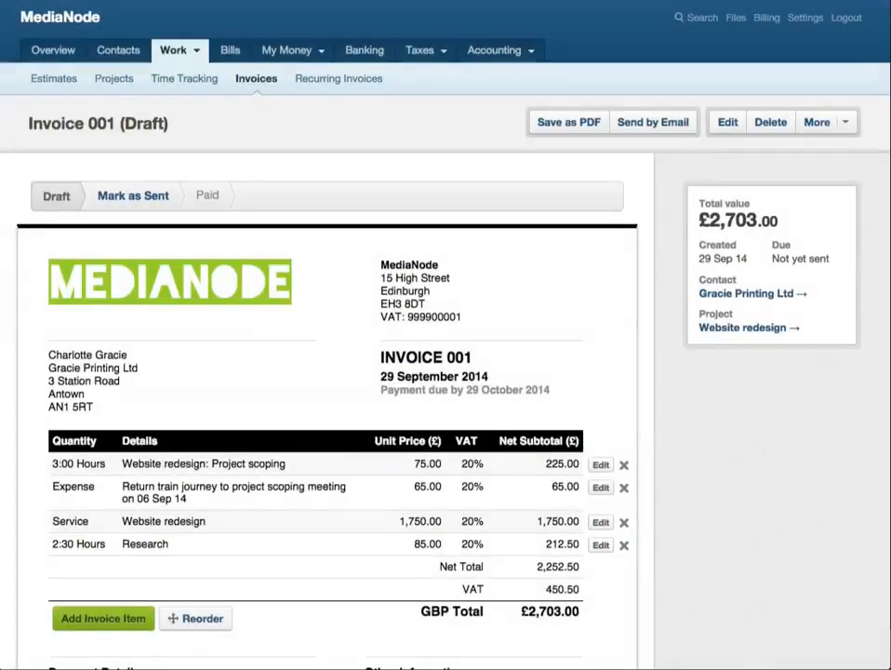
# Step: Try to reorder the invoice items by moving the Website redesign service line, and finish reordering
pyautogui.click(197, 618)
pyautogui.moveTo(177, 526)
pyautogui.mouseDown()
pyautogui.moveTo(174, 502)
pyautogui.moveTo(170, 523)
pyautogui.mouseUp()
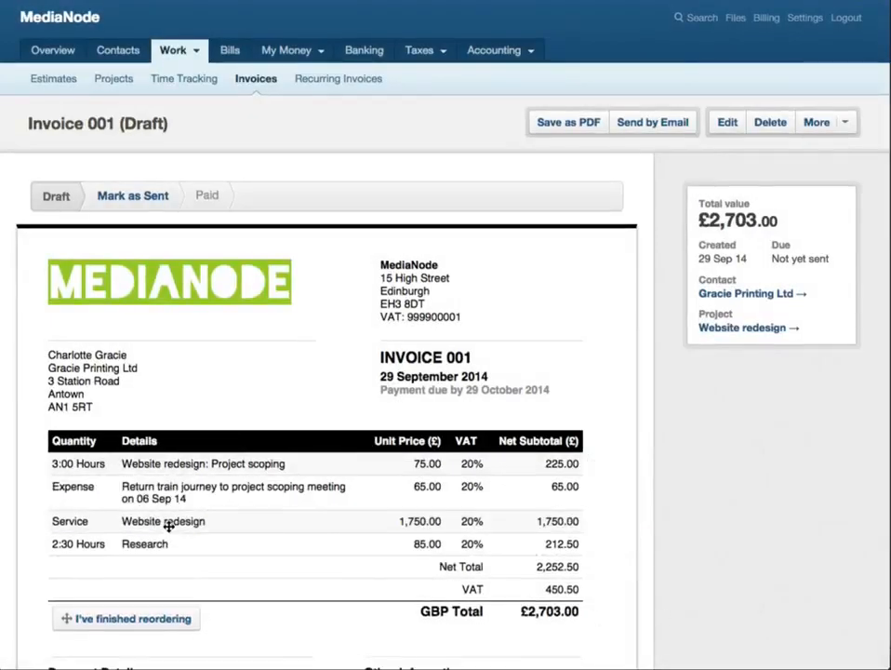
pyautogui.click(159, 622)
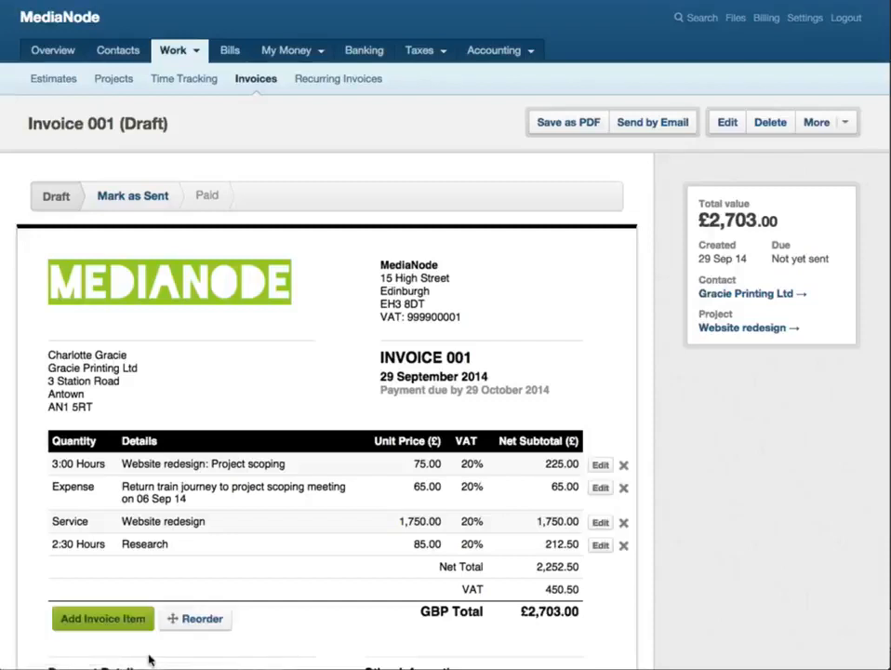